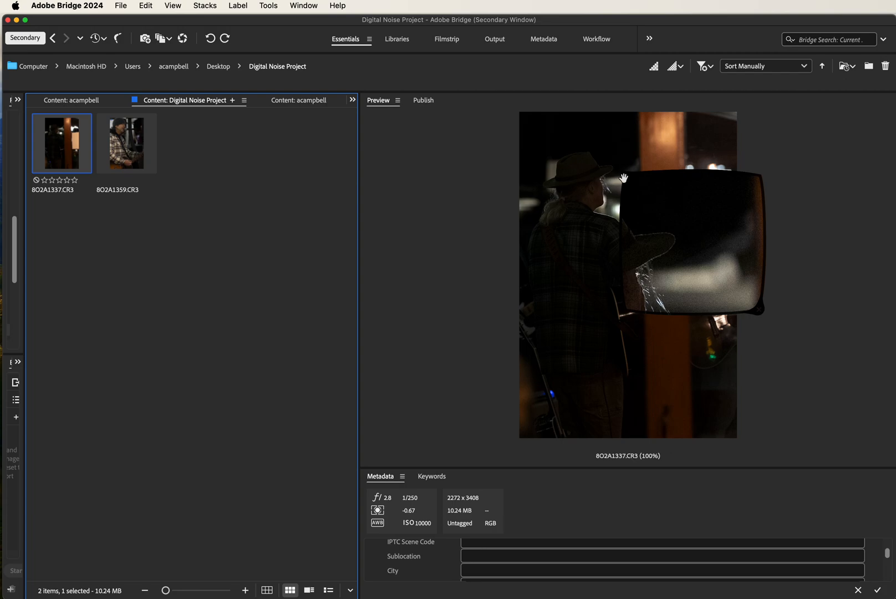
- Select both raw photos in the project folder and open them in Camera Raw
left_click_drag(652, 188, 632, 198)
left_click(632, 192)
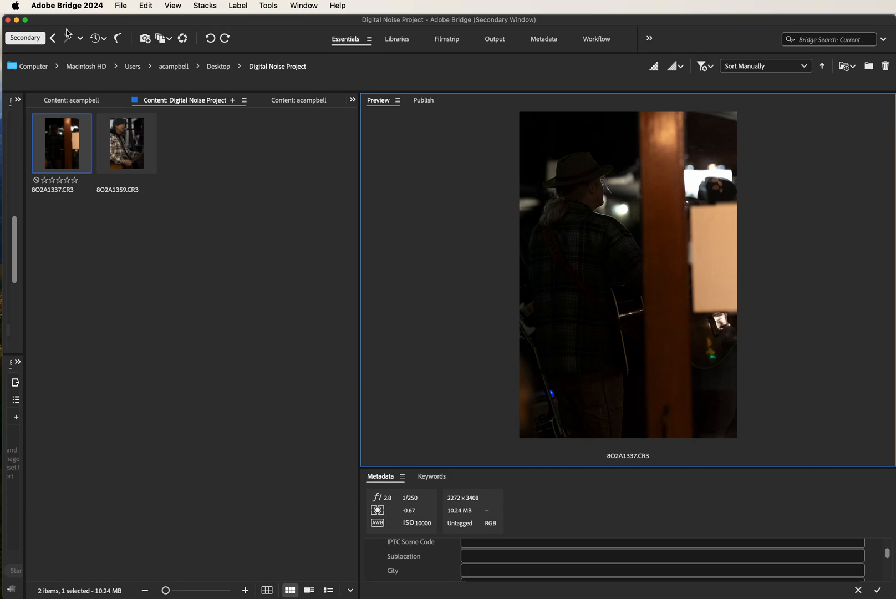
left_click(133, 159, "shift")
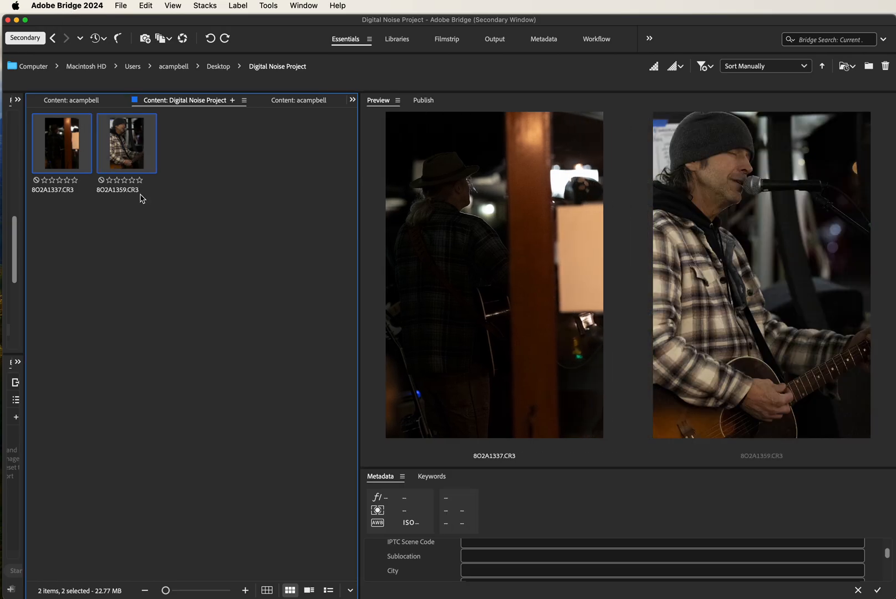
key("super+r")
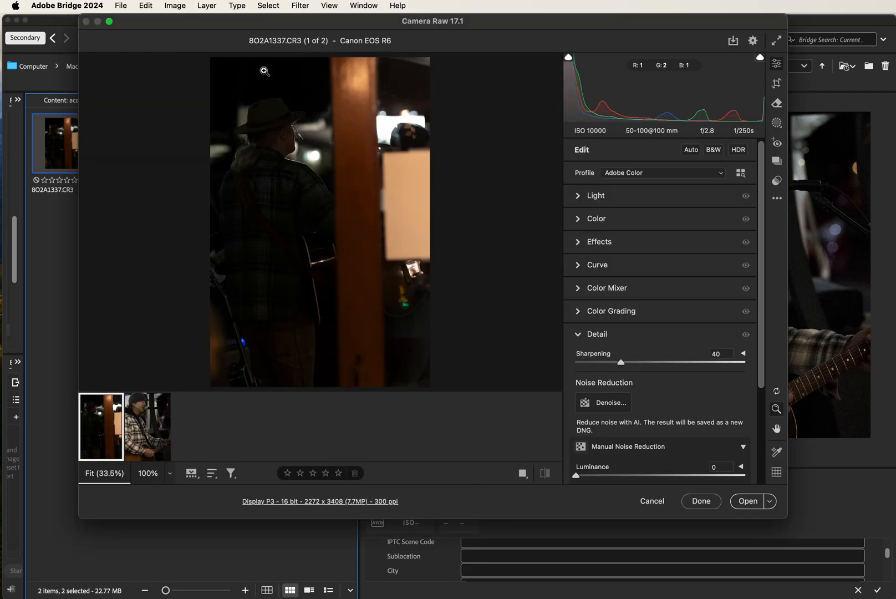
- Crop the first photo tighter around the guitarist, rotating it to an angle of about 1 degree
left_click_drag(258, 28, 219, 31)
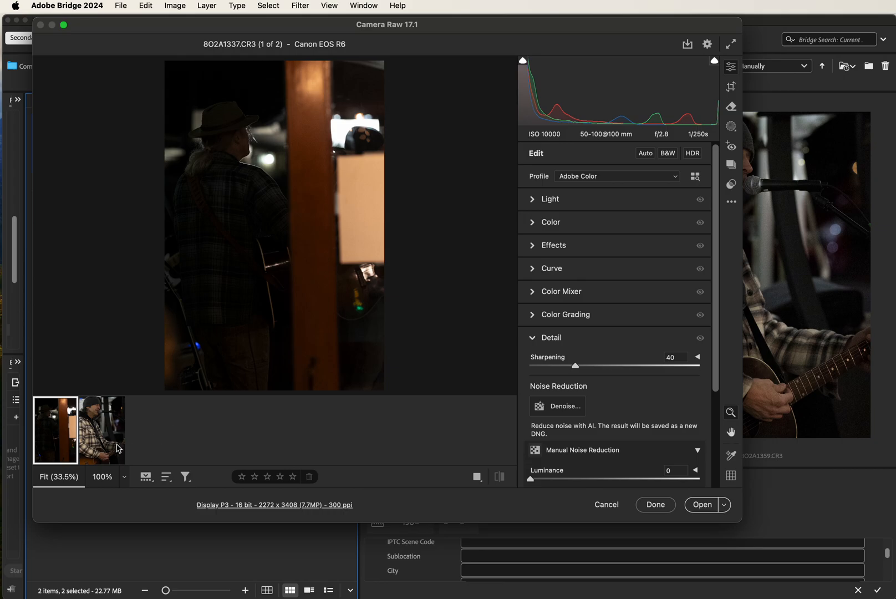
mouse_move(67, 440)
left_click(731, 88)
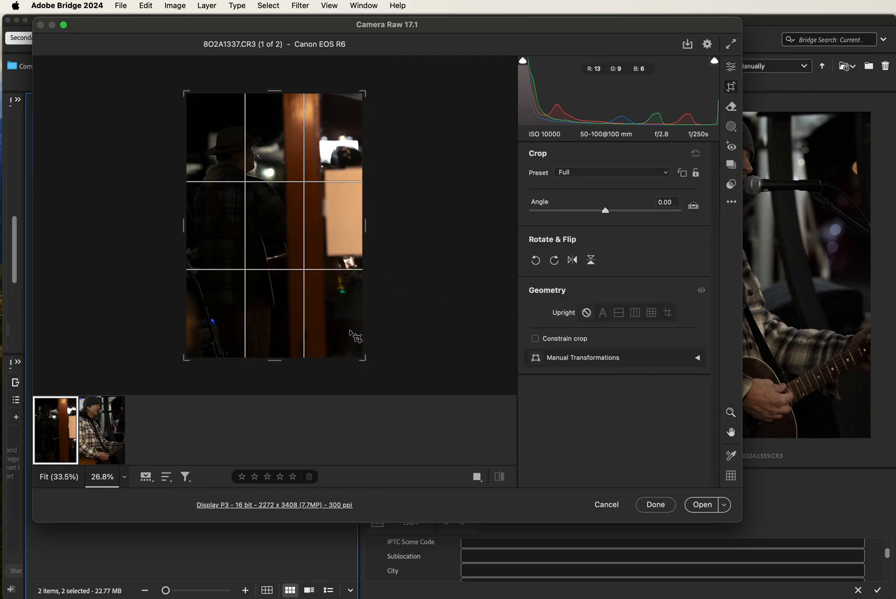
left_click_drag(363, 358, 338, 322)
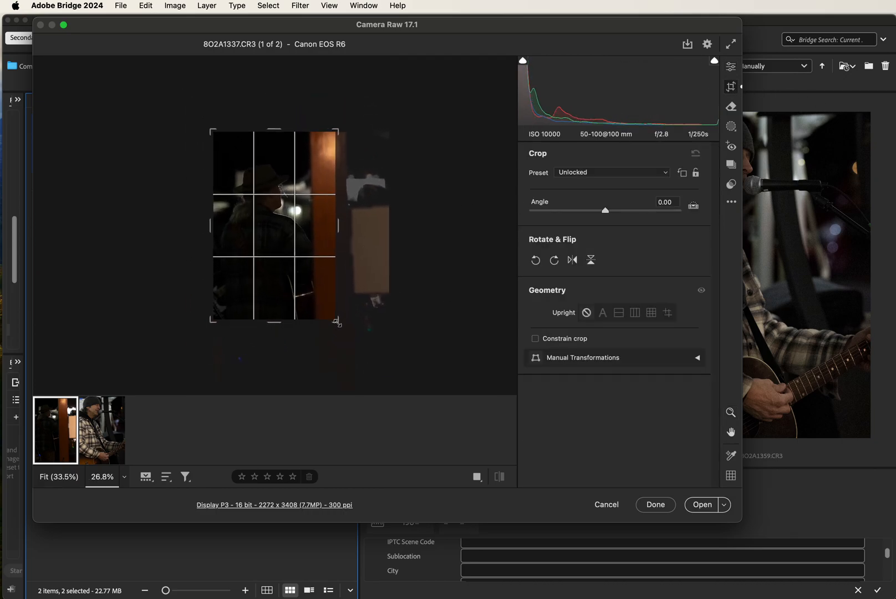
left_click_drag(455, 289, 458, 293)
left_click_drag(345, 218, 336, 220)
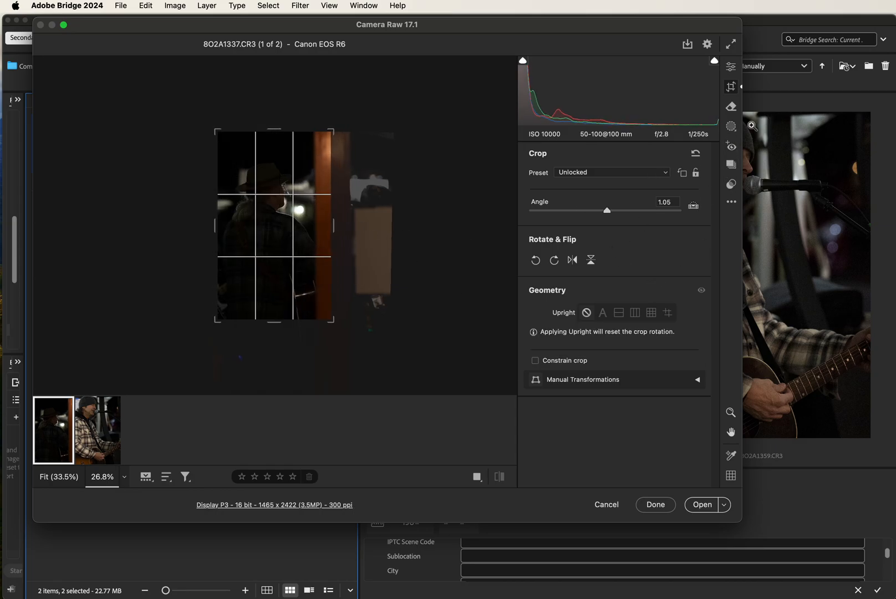
left_click(730, 69)
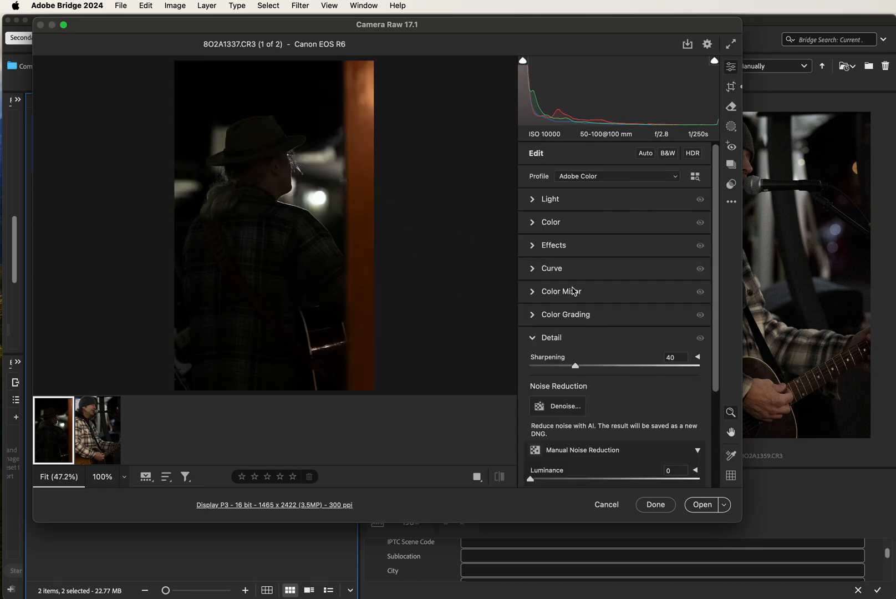
- Set the Effects vignette to -55 to darken the photo's edges
left_click(574, 246)
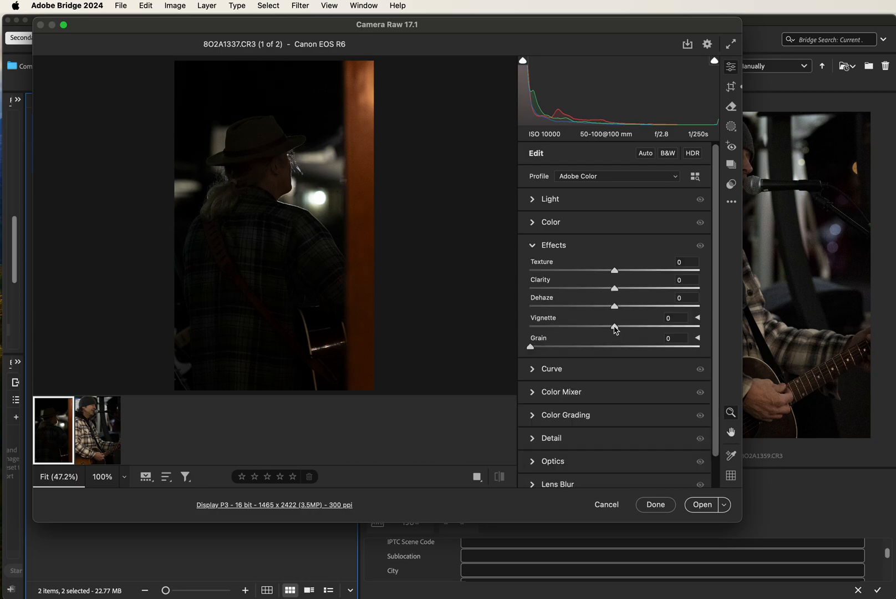
left_click_drag(615, 327, 568, 326)
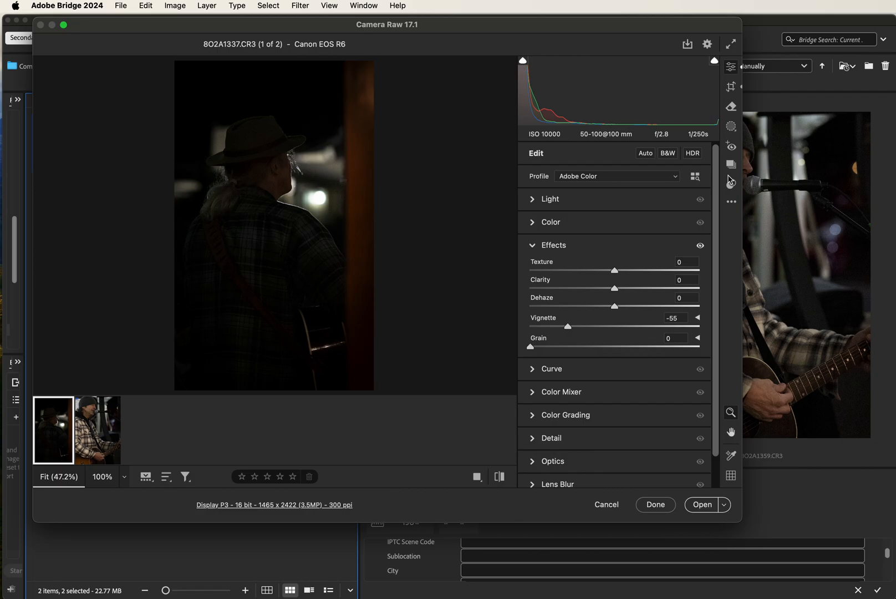
left_click(533, 245)
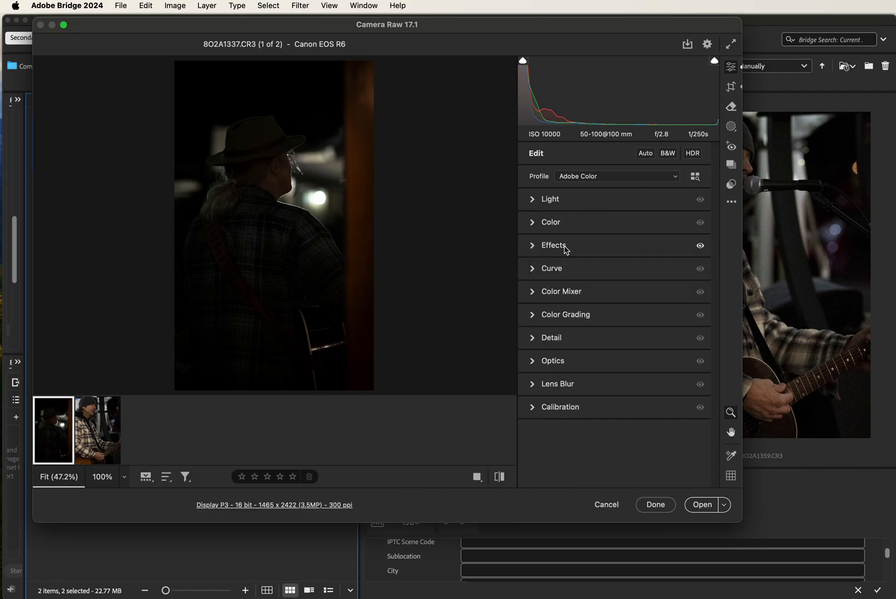
- Apply AI Denoise to the photo through the Enhance dialog, adjusting the denoise amount
left_click(552, 337)
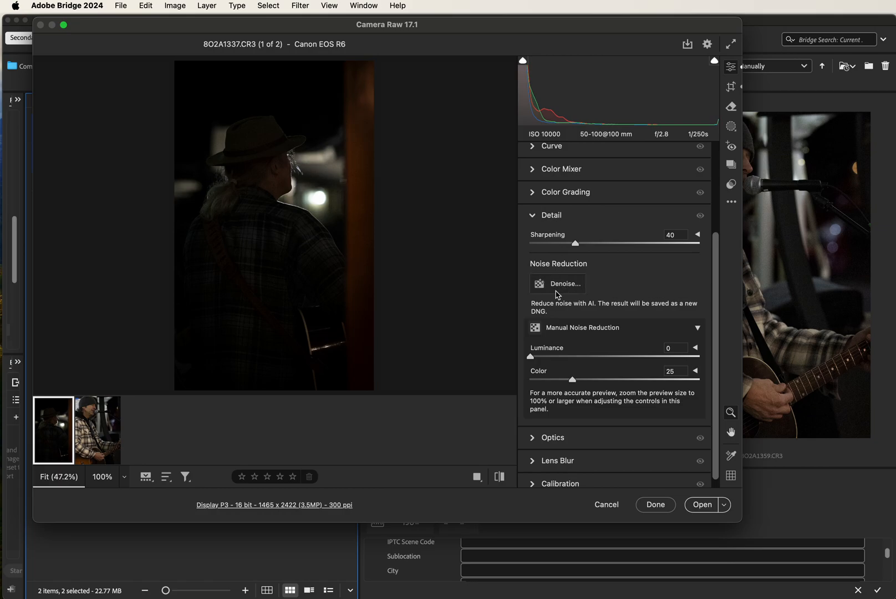
left_click(577, 288)
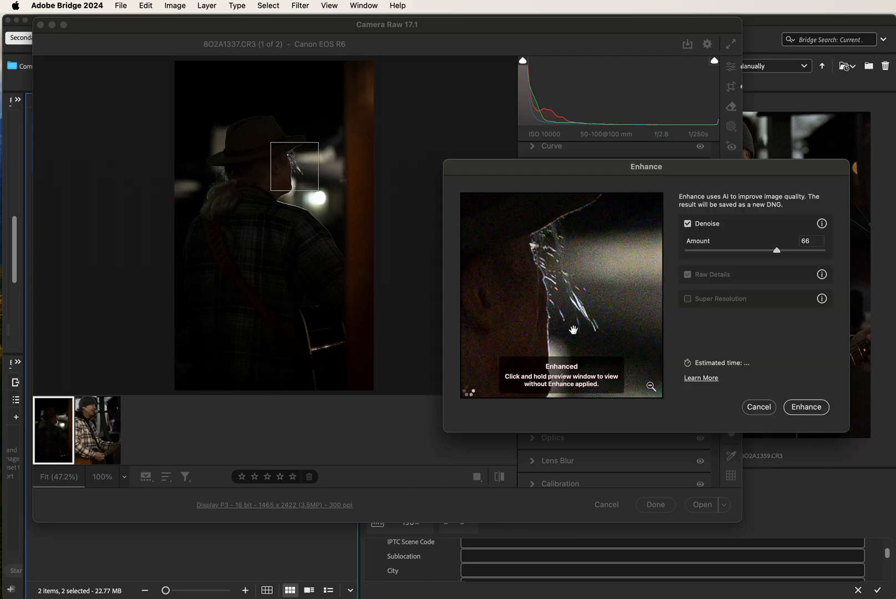
left_click_drag(705, 168, 601, 144)
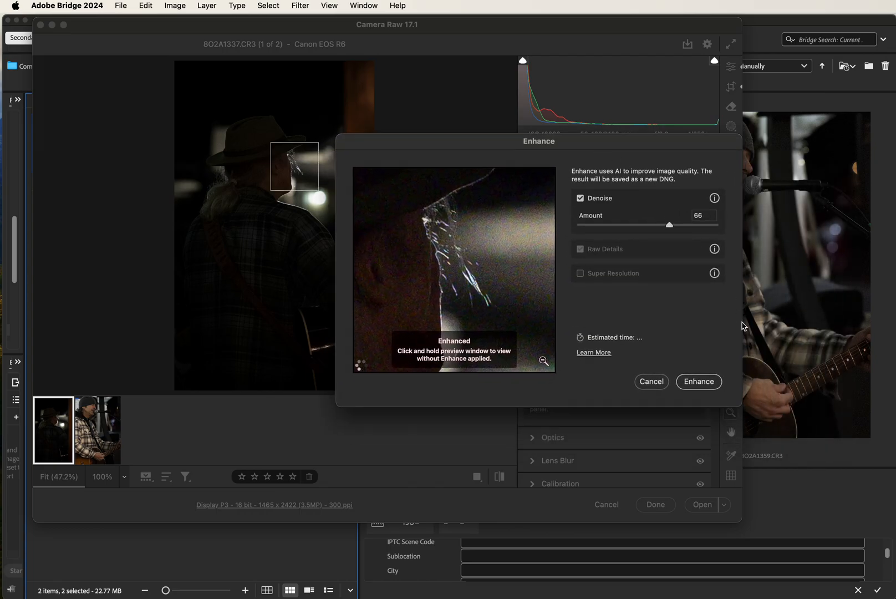
left_click_drag(502, 306, 510, 284)
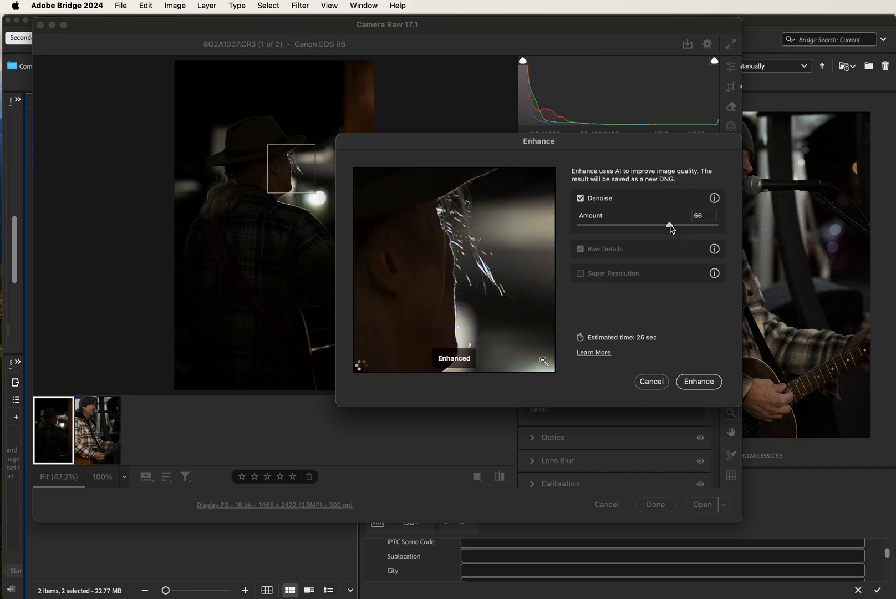
left_click_drag(670, 225, 657, 226)
left_click_drag(656, 226, 652, 226)
left_click(699, 383)
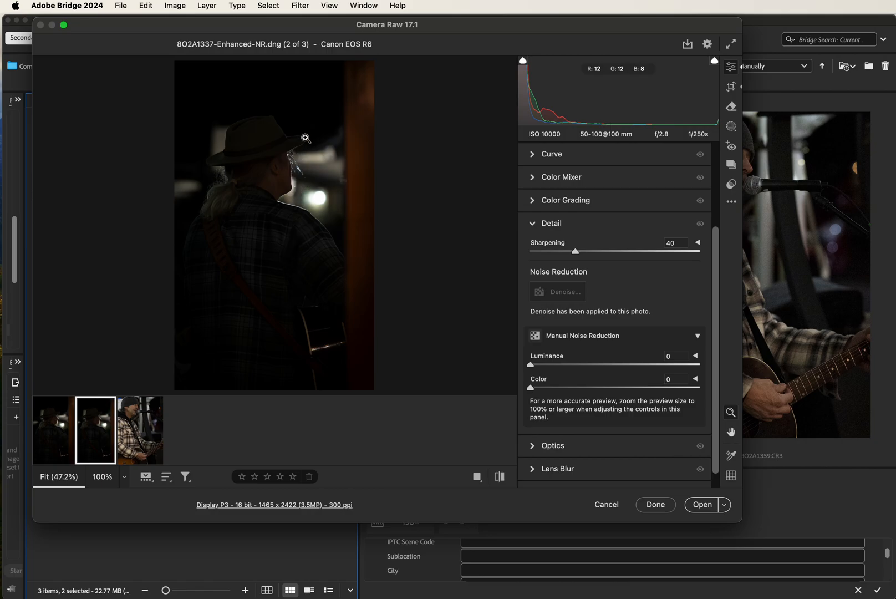
- Compare the original and the denoised version at 100% zoom
left_click(66, 443)
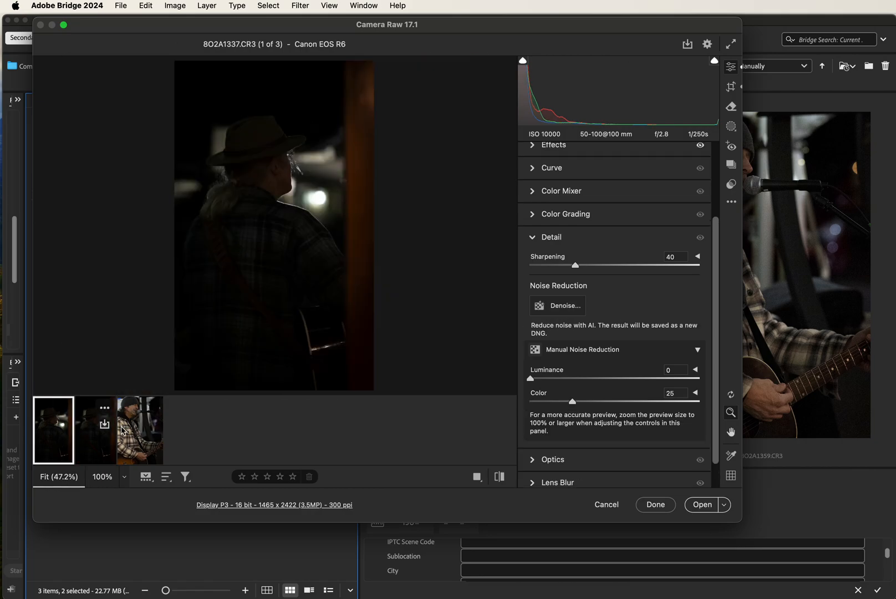
left_click(292, 133)
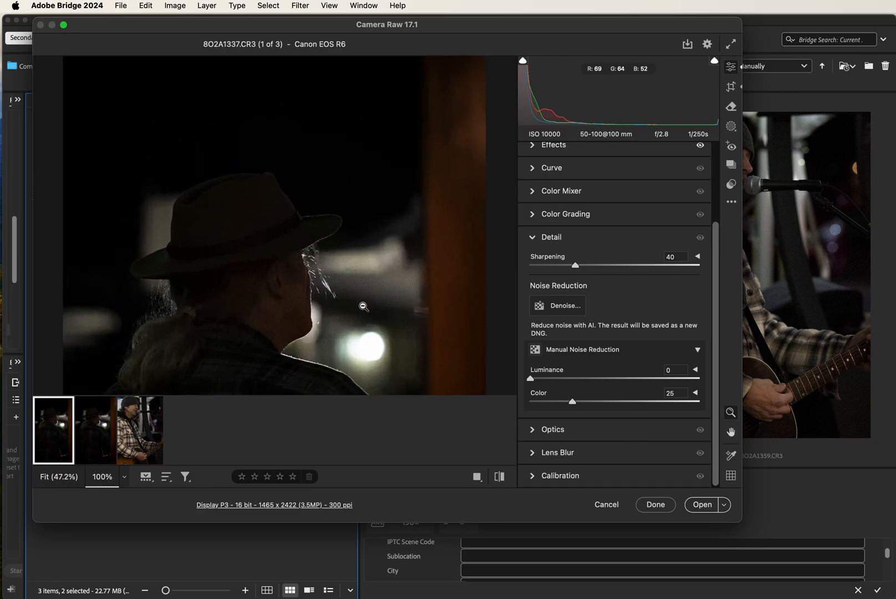
key("Right")
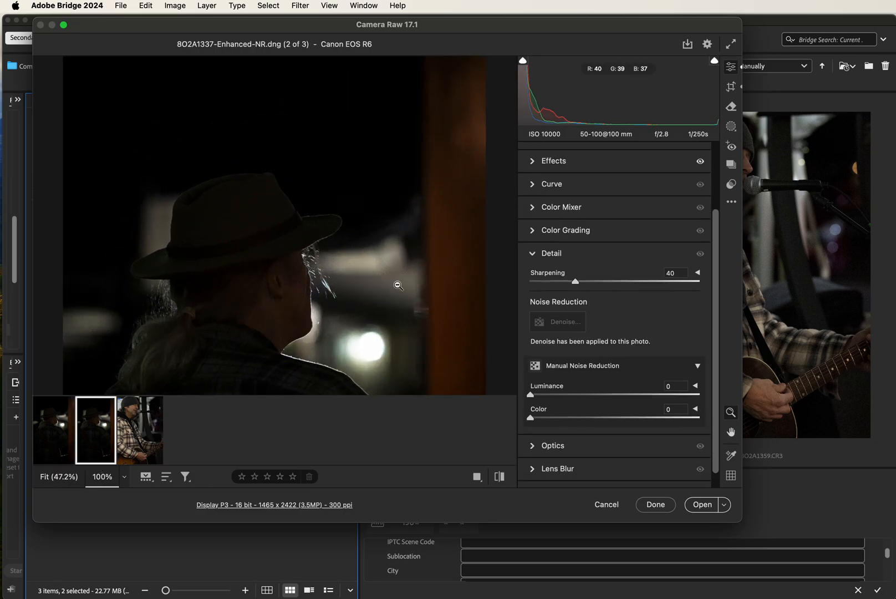
- Open the save options for the denoised image and set the file name to custom text New Image
mouse_move(108, 429)
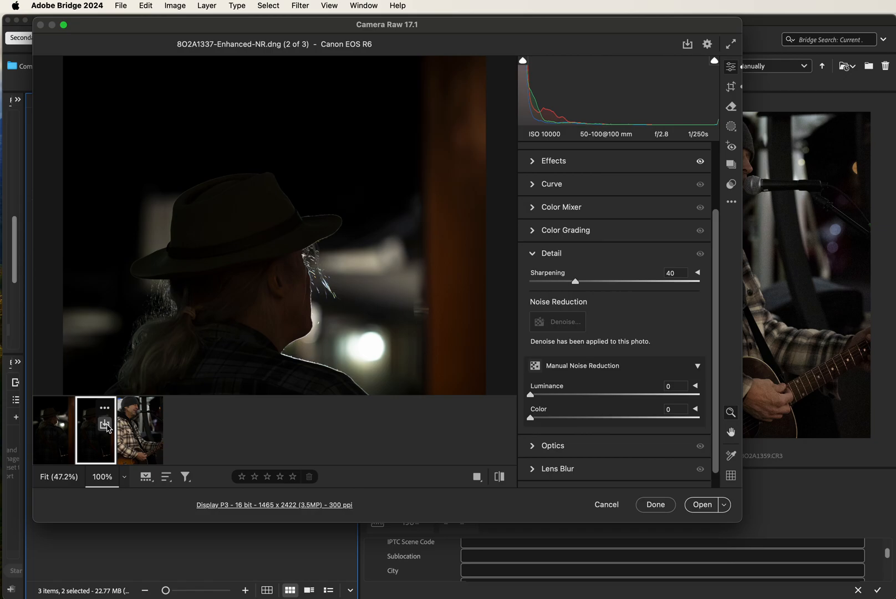
left_click(105, 424)
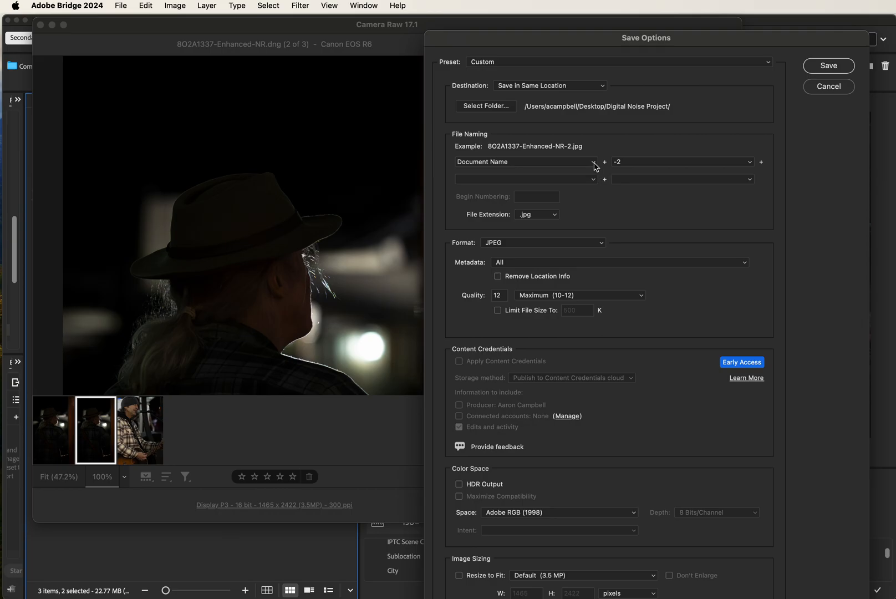
left_click(595, 166)
left_click(595, 166)
left_click(594, 163)
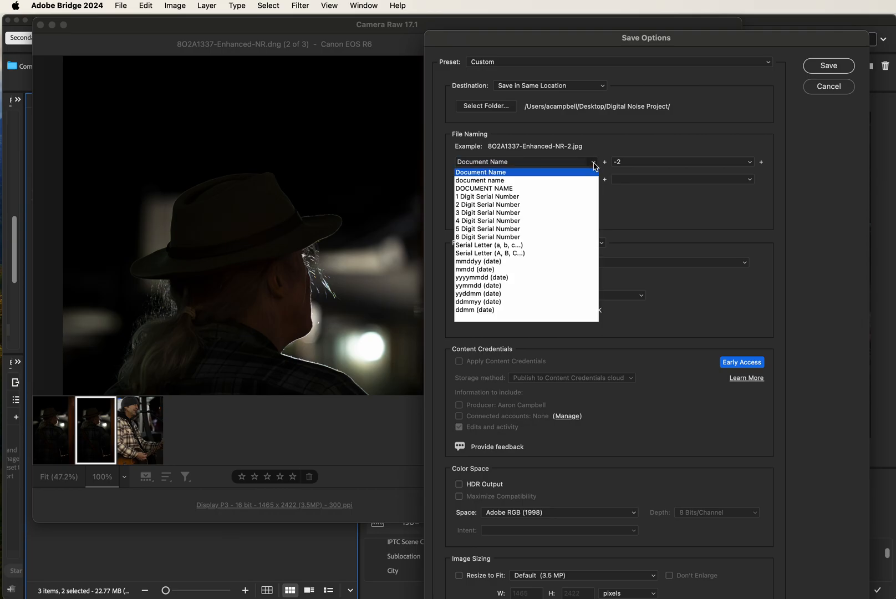
left_click(500, 318)
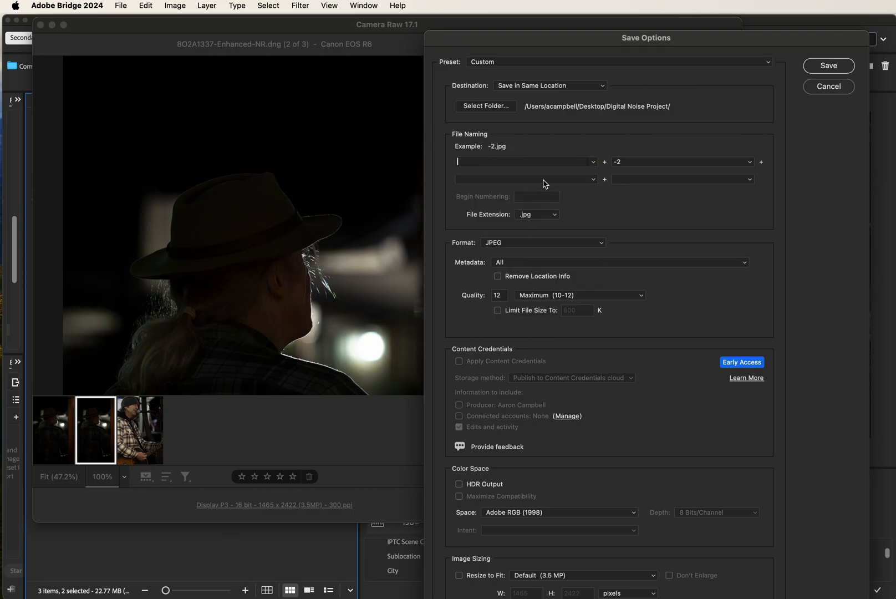
type("New Image")
- Keep the JPEG format and save the denoised image
left_click(514, 245)
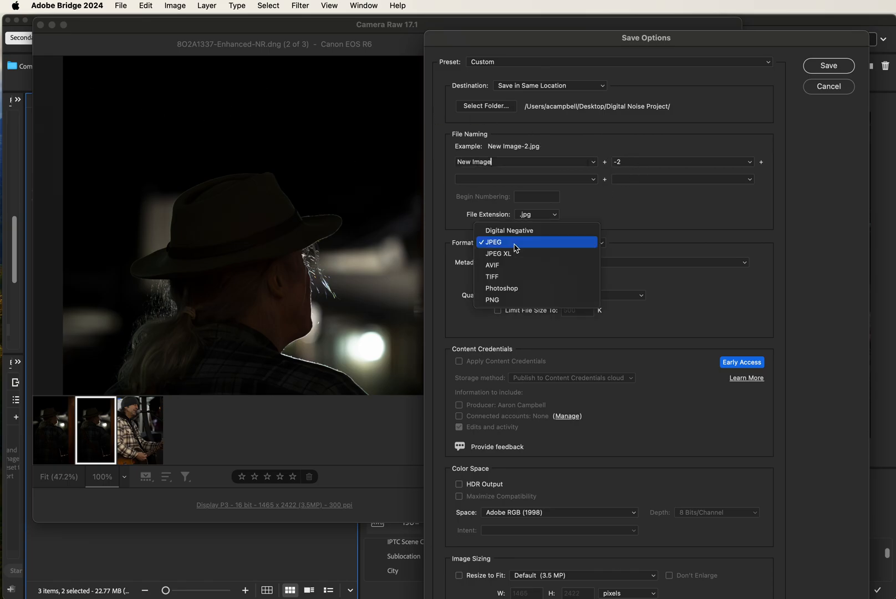
left_click(513, 244)
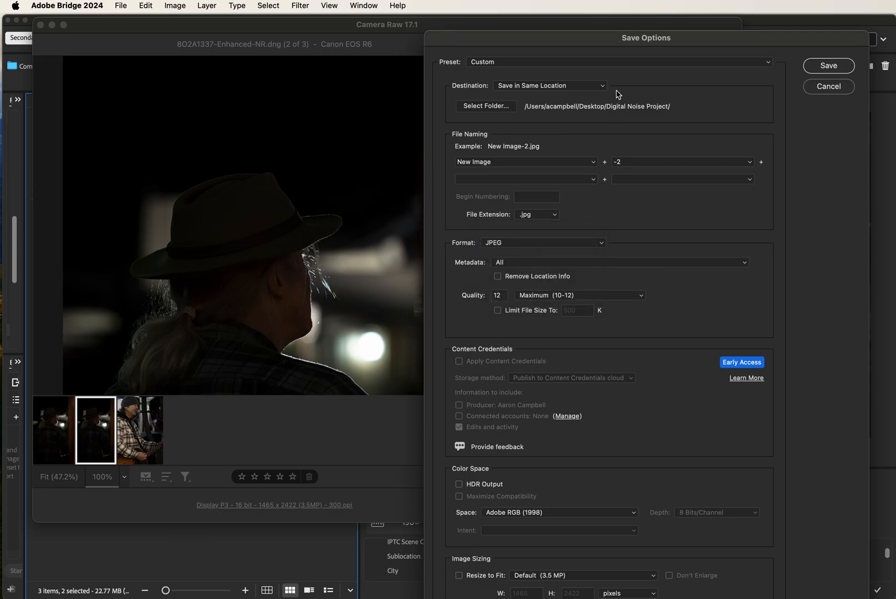
left_click(829, 66)
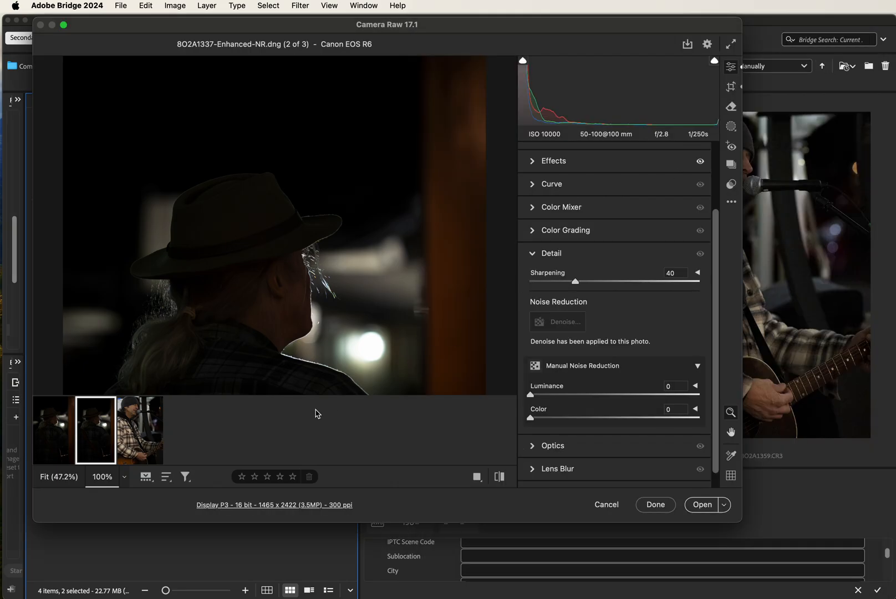
- Apply the edits, return to Bridge, and inspect the original, enhanced DNG and exported JPEG files
left_click(657, 505)
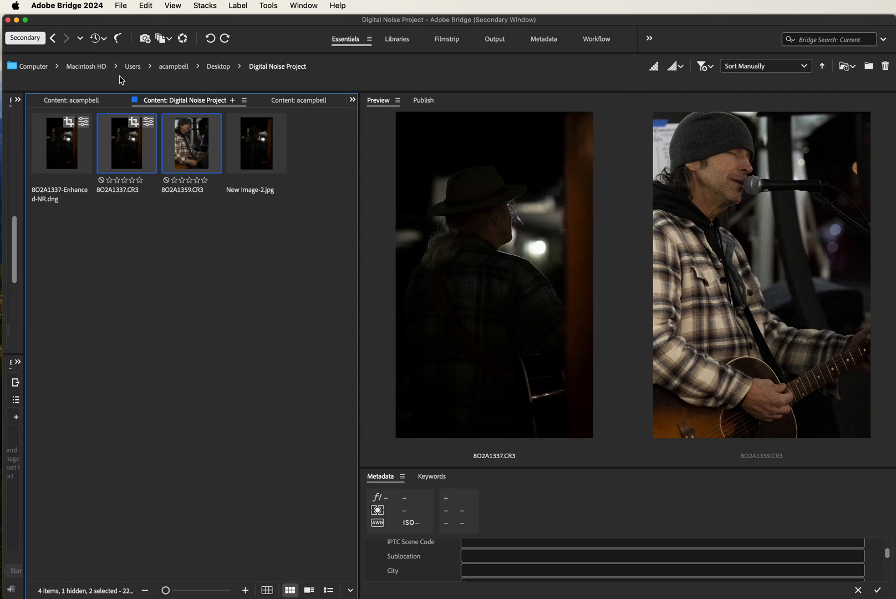
left_click(134, 166)
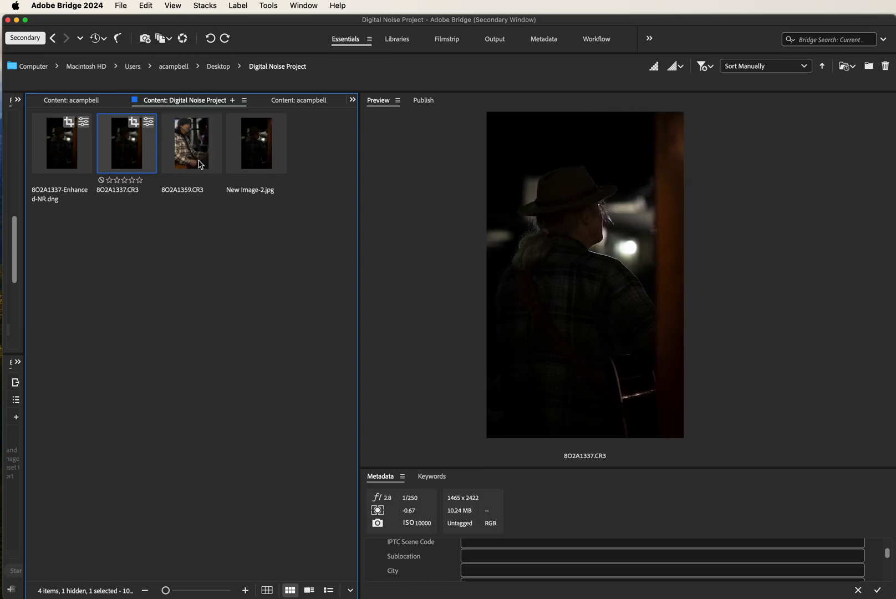
left_click(86, 169)
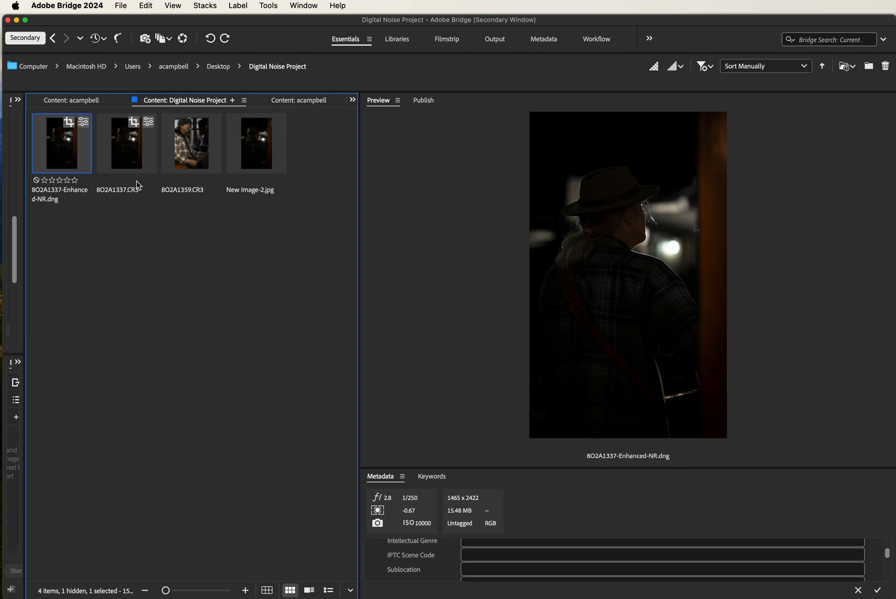
left_click(265, 162)
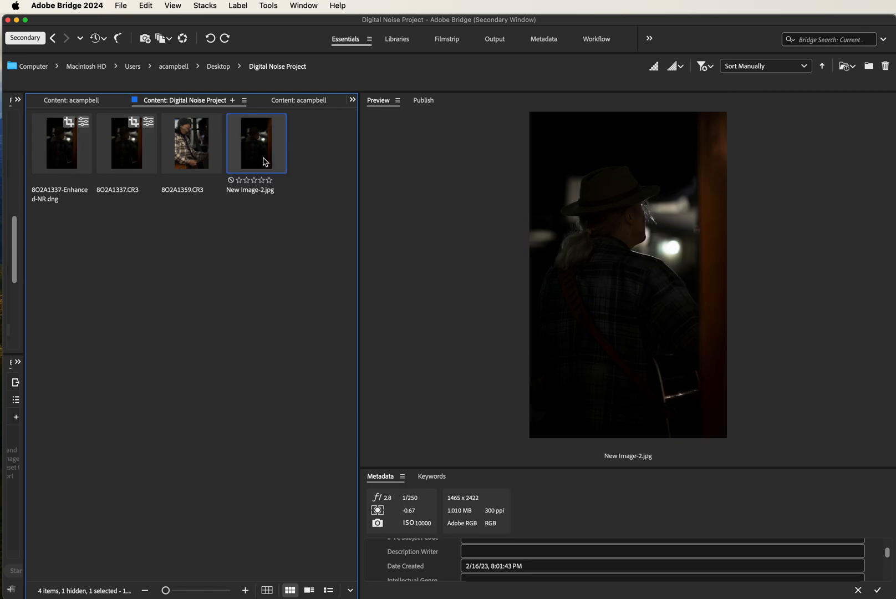
- Move the New Image-2.jpg thumbnail next to the enhanced DNG
left_click_drag(264, 161, 99, 146)
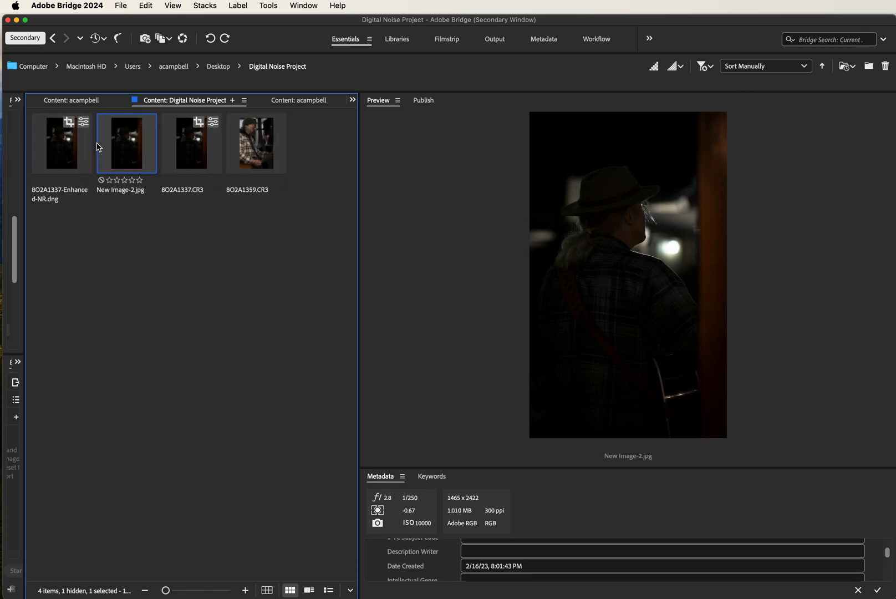
left_click(73, 151)
left_click(128, 153)
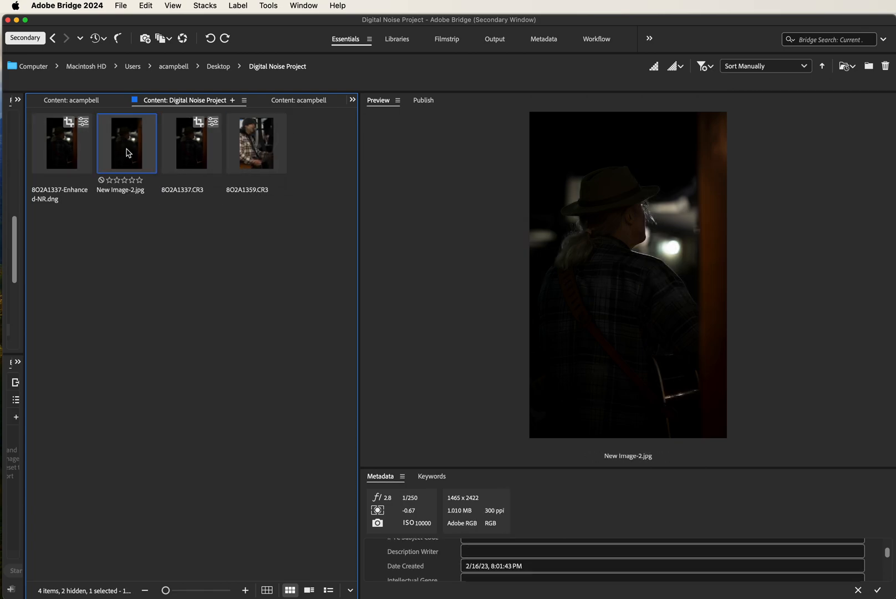